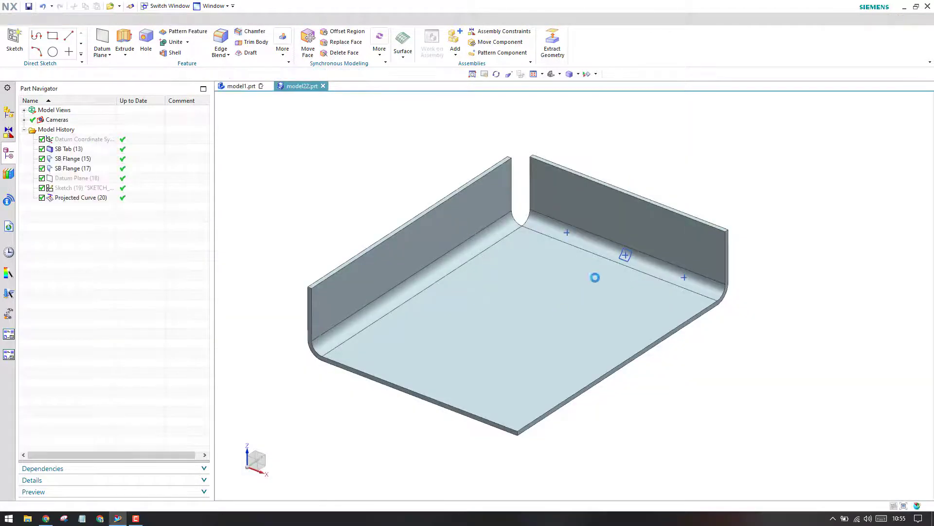
Zoom and orbit the sheet metal tray to see it from another angle
scroll(596, 224, "down", 3)
middle_click_drag(553, 234, 540, 214)
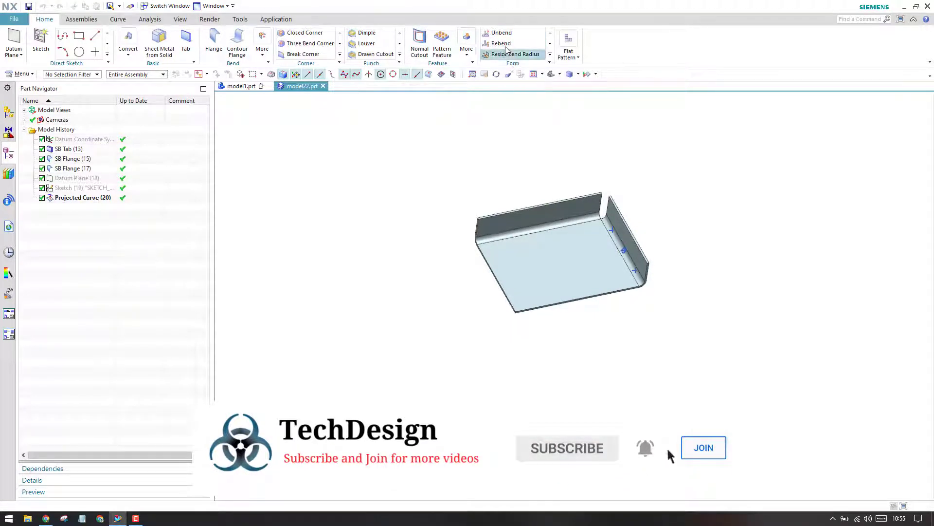
Unbend the long flange, keeping the flat base face fixed and selecting its two bend faces
left_click(502, 33)
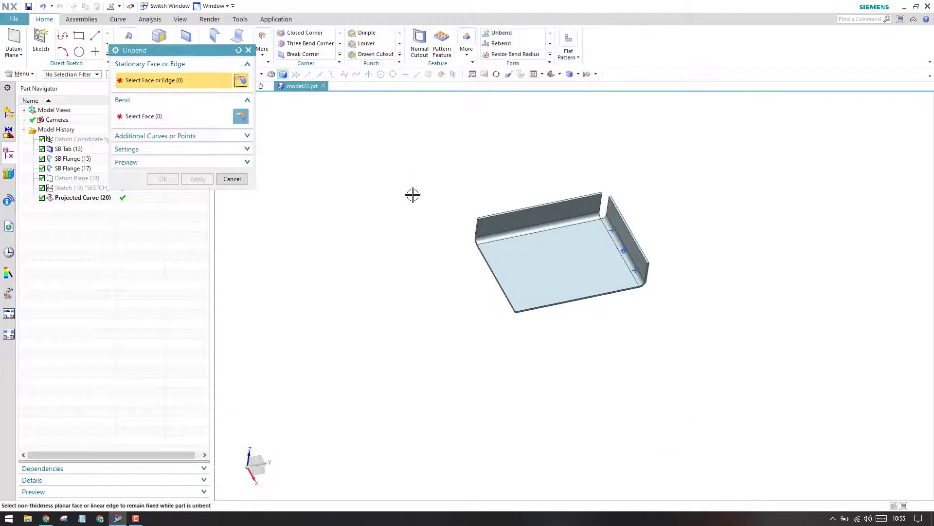
scroll(509, 195, "up", 4)
middle_click_drag(495, 202, 480, 188)
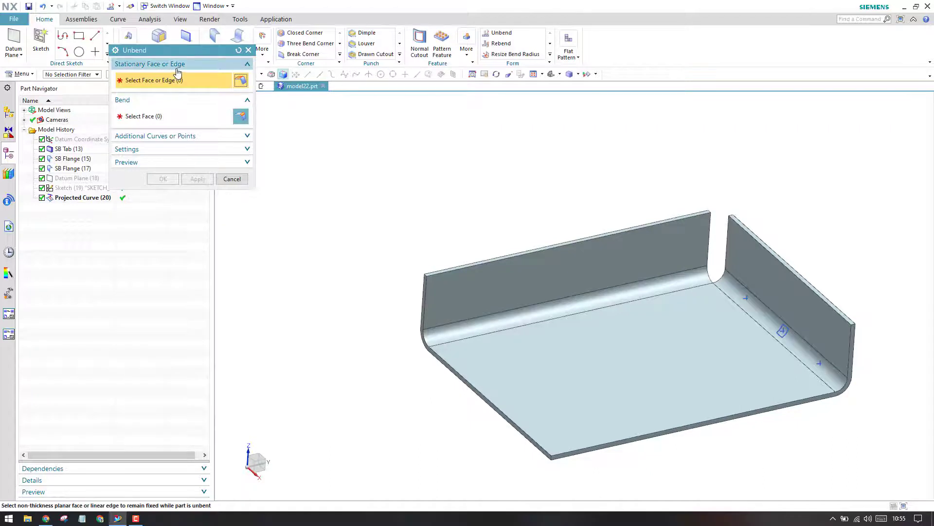
scroll(369, 189, "down", 3)
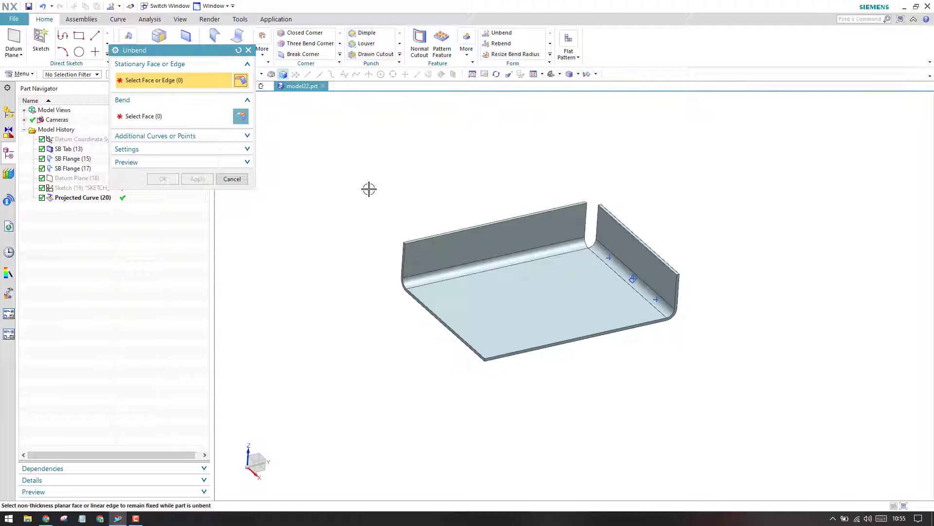
scroll(404, 282, "up", 3)
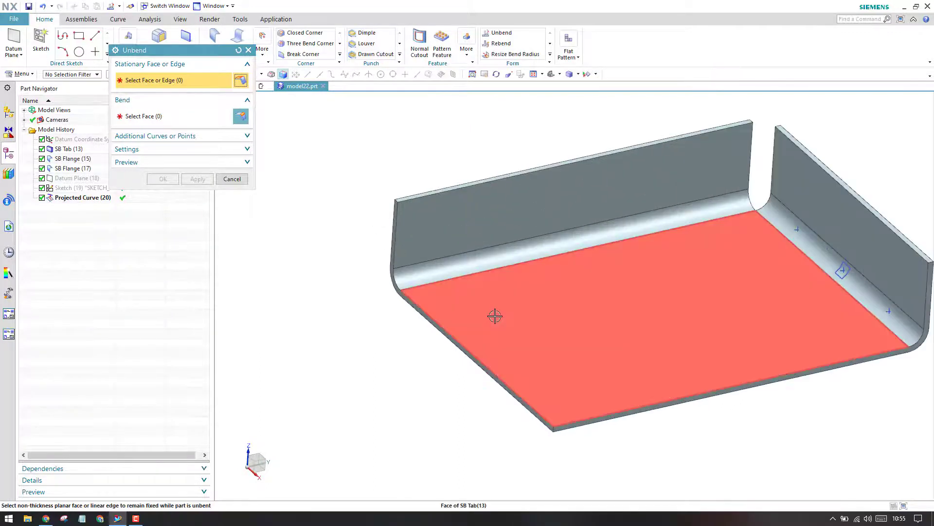
left_click(494, 315)
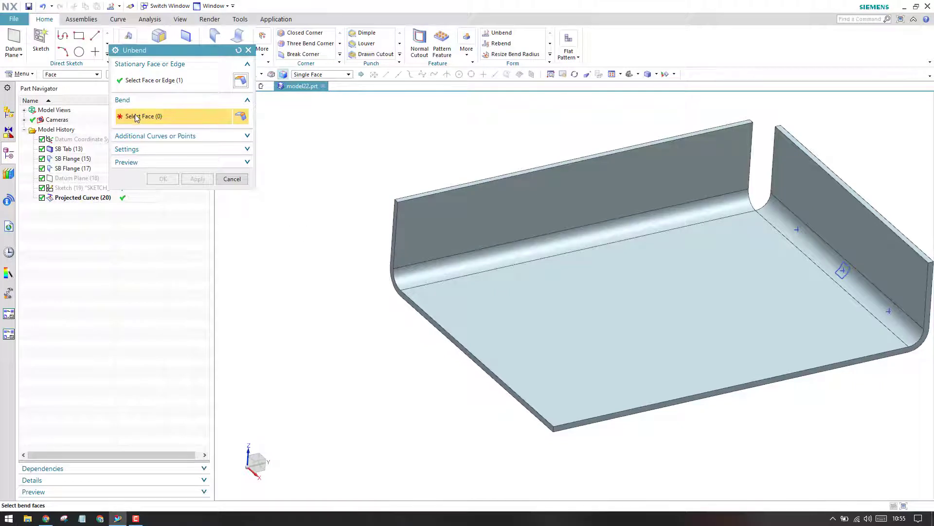
left_click(428, 274)
left_click(429, 274)
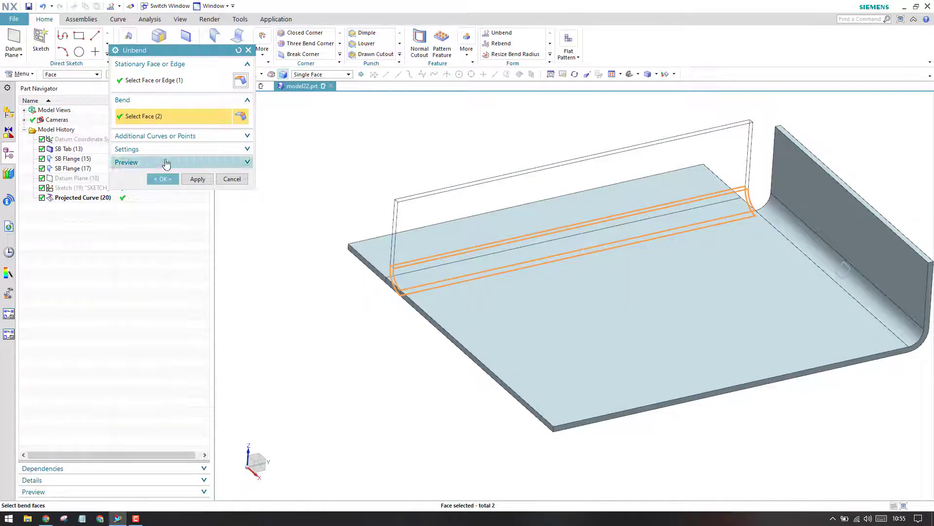
left_click(170, 149)
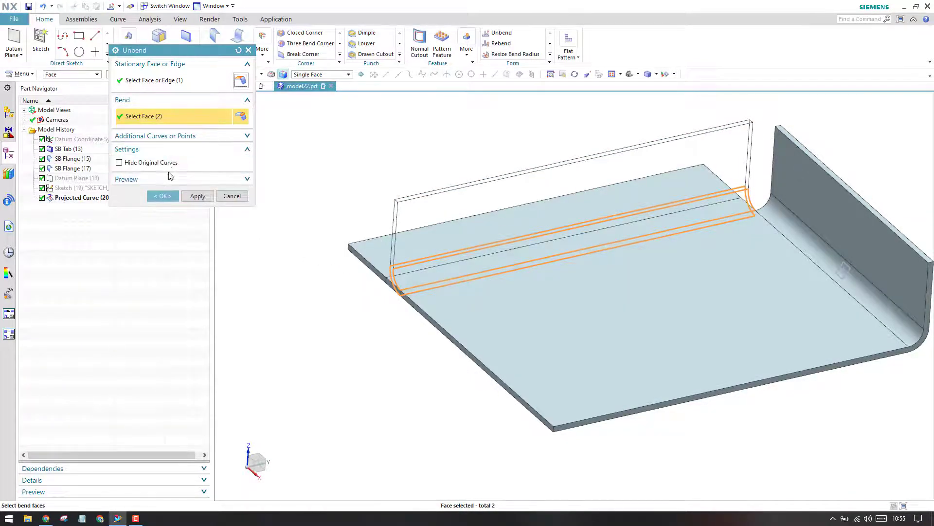
left_click(180, 137)
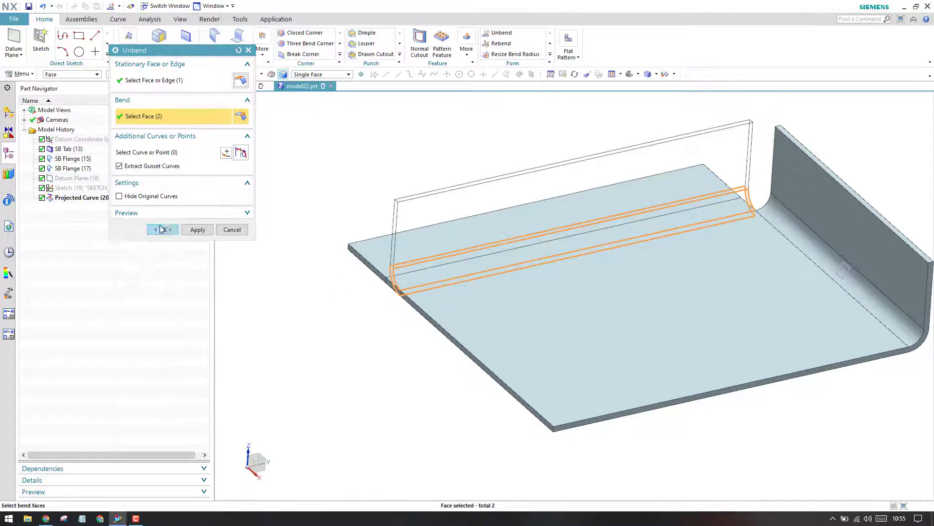
left_click(162, 230)
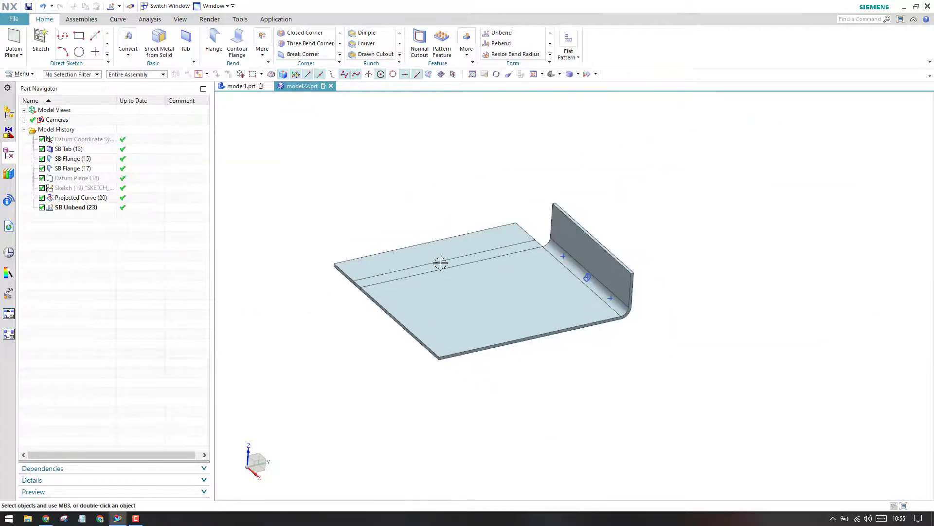
Inspect the new SB Unbend (23) feature by selecting it in the Part Navigator
scroll(409, 262, "up", 3)
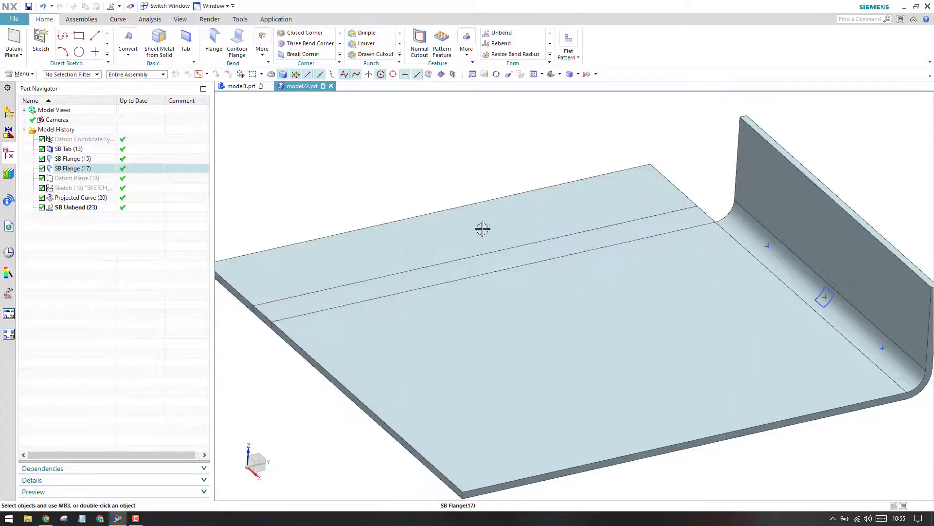
scroll(436, 250, "down", 3)
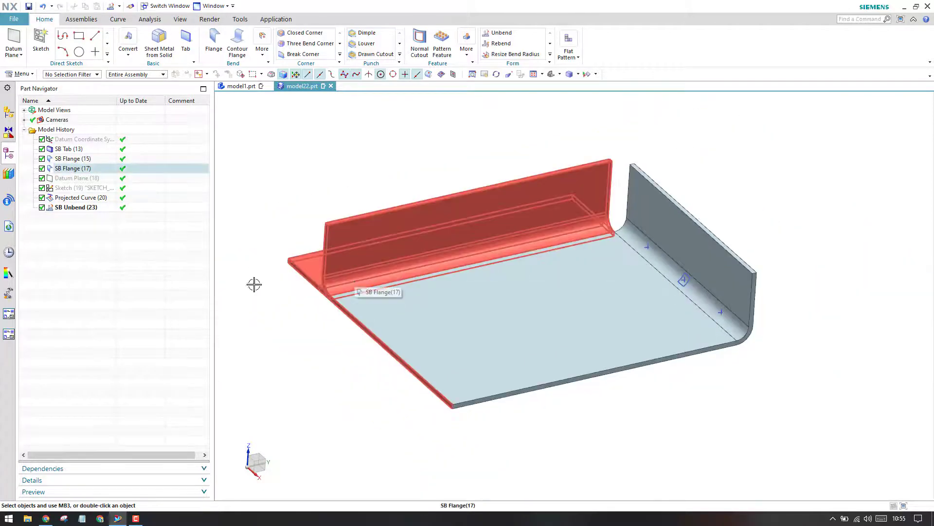
left_click(78, 208)
left_click(73, 215)
left_click(74, 208)
left_click(73, 219)
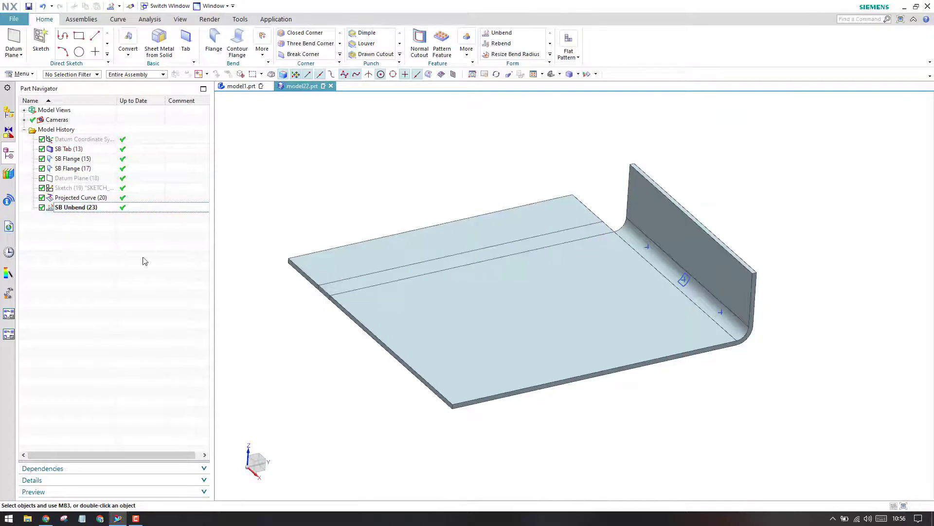
Zoom in on the remaining bend and start another Unbend
middle_click_drag(437, 92, 419, 94)
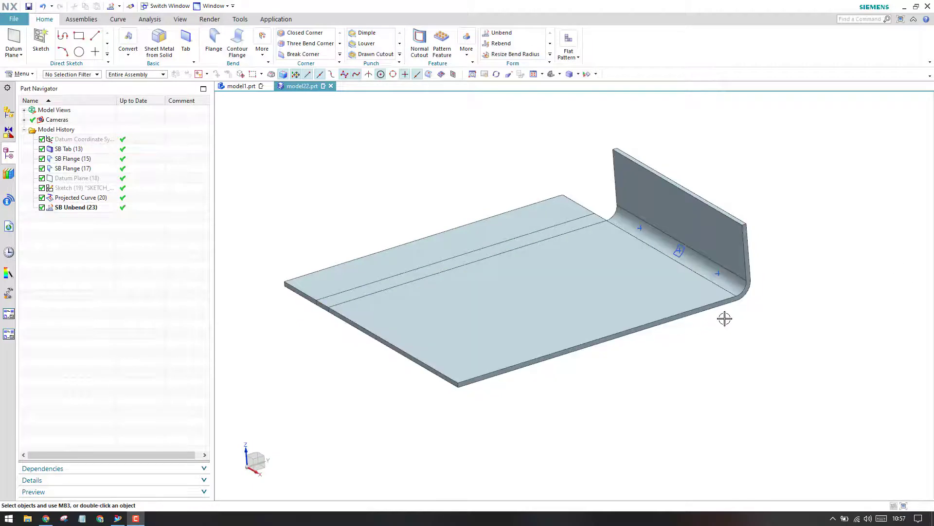
scroll(759, 296, "up", 4)
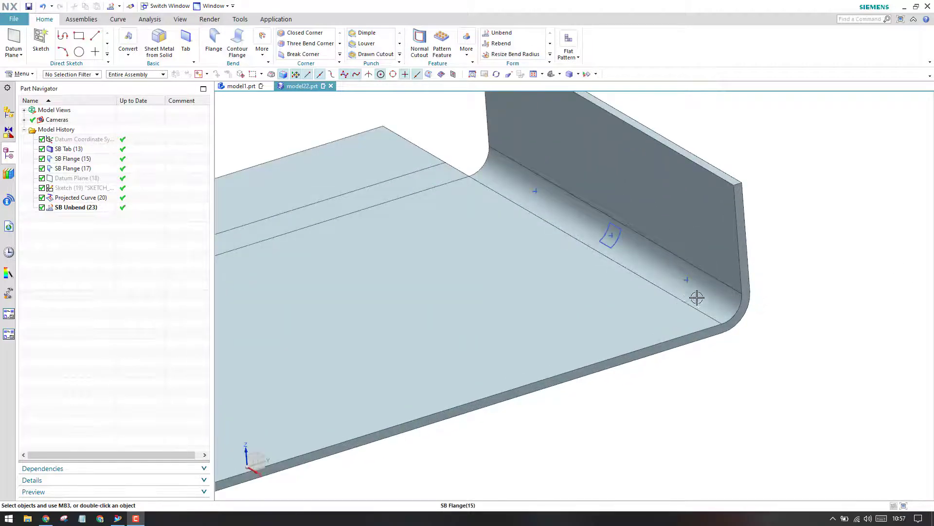
scroll(638, 251, "up", 3)
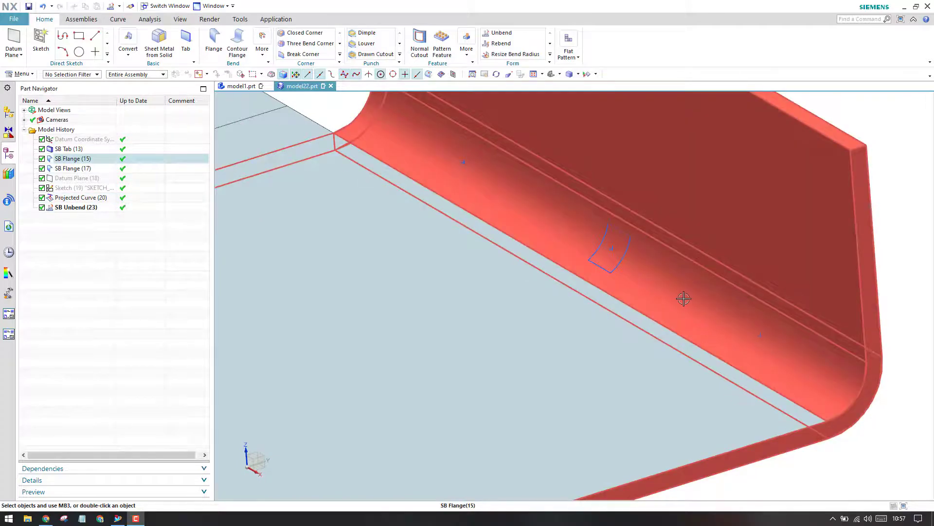
scroll(683, 299, "down", 3)
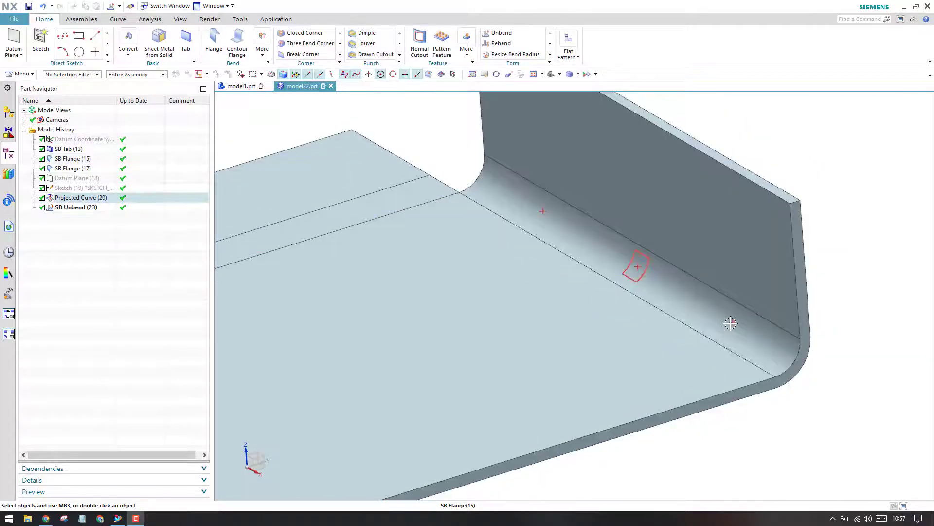
scroll(730, 323, "down", 2)
scroll(705, 319, "down", 2)
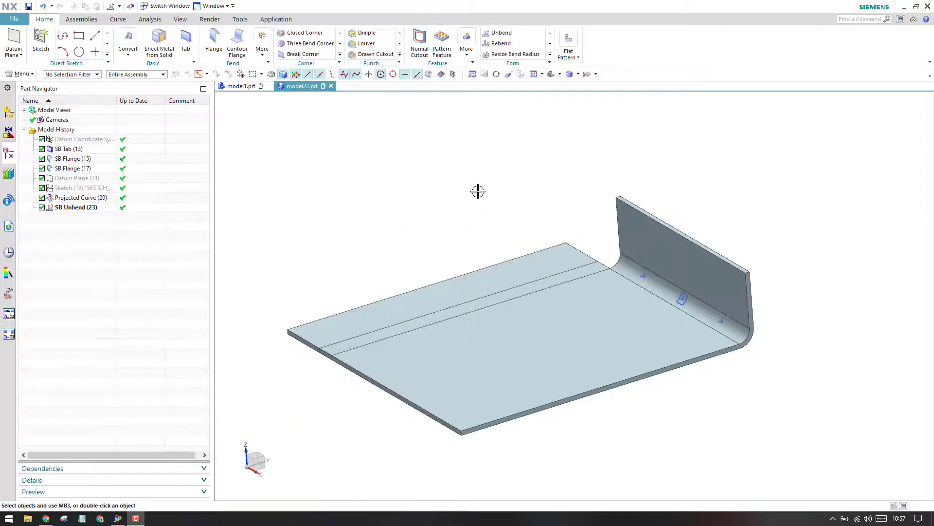
left_click(500, 32)
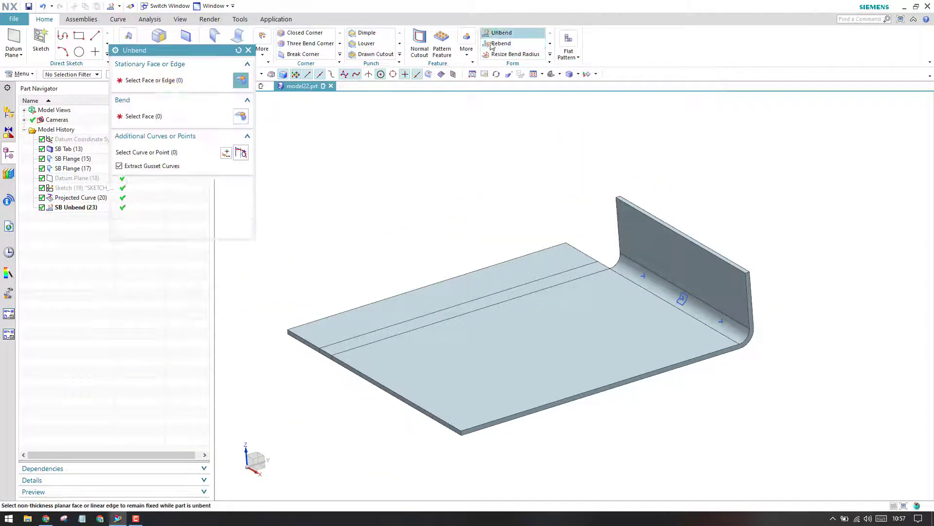
Fix the base face, select the remaining bend faces, and add both projected-curve arcs
left_click(432, 305)
scroll(639, 294, "up", 3)
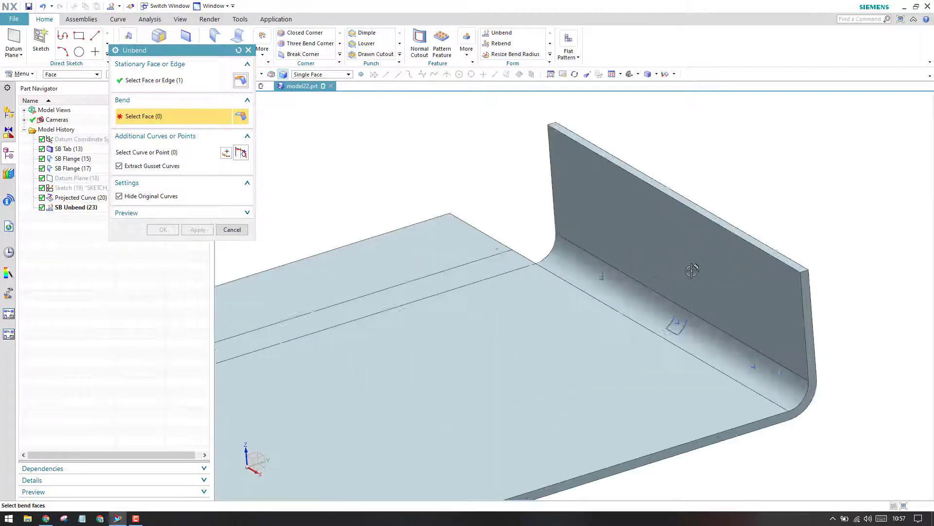
left_click(710, 357)
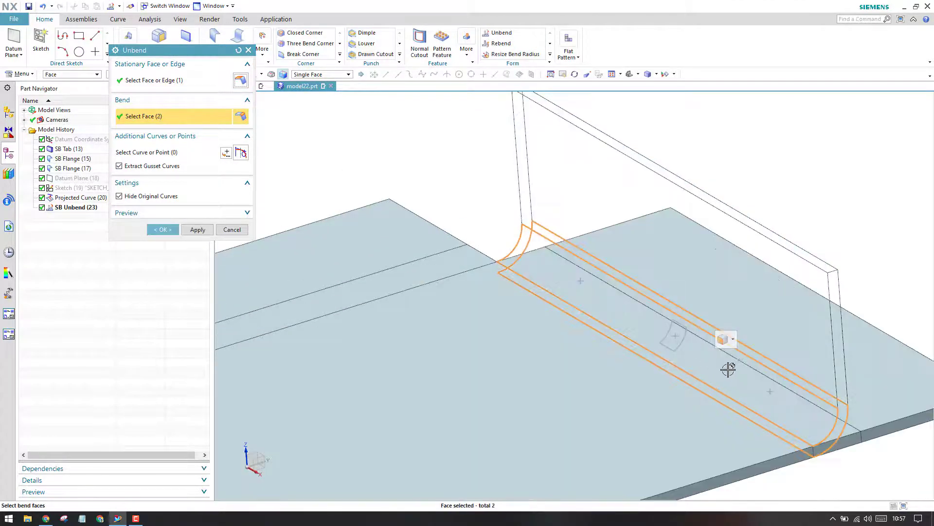
left_click(162, 153)
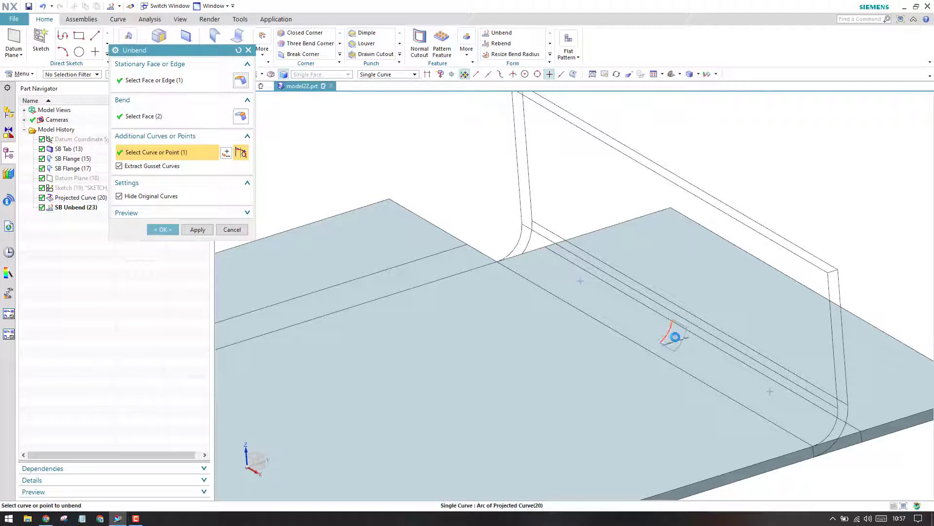
left_click(675, 336)
left_click(678, 344)
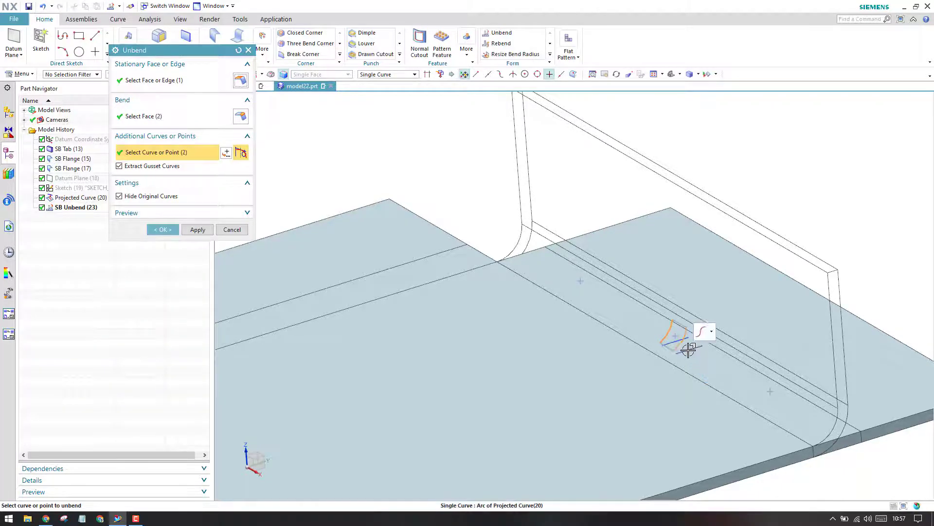
scroll(674, 341, "up", 4)
scroll(672, 350, "down", 3)
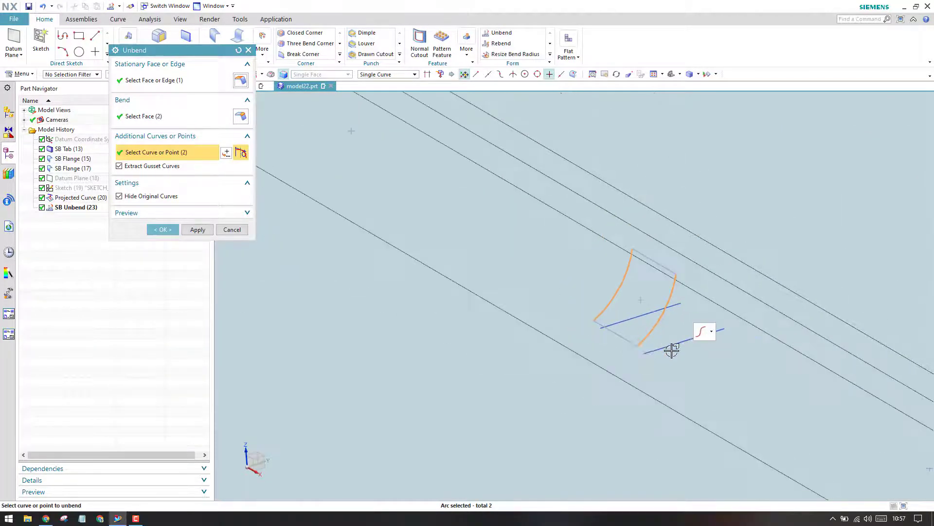
mouse_move(674, 347)
middle_mouse_down()
mouse_move(629, 326)
mouse_move(658, 359)
mouse_move(667, 347)
middle_mouse_up()
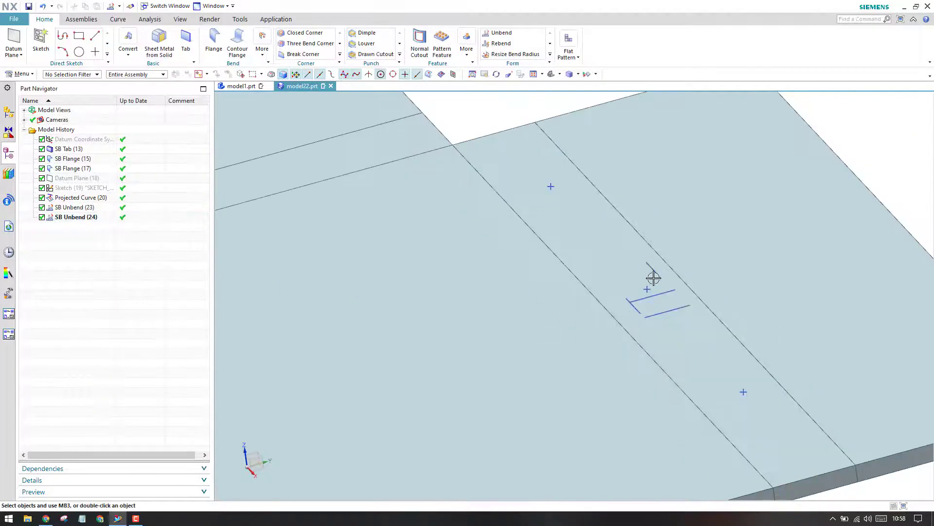
Create a new sketch set to On Plane on the flattened plate's top face
scroll(653, 277, "up", 5)
middle_click_drag(673, 353, 703, 370)
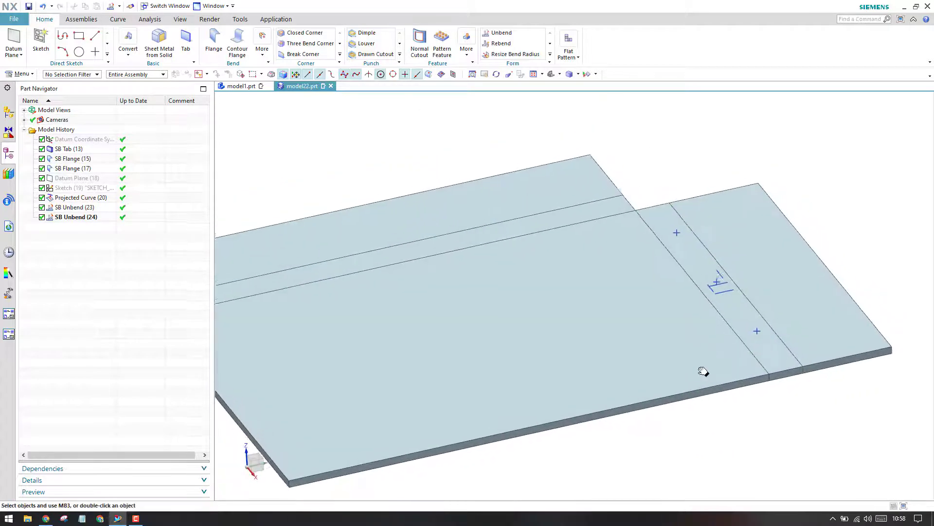
scroll(701, 368, "down", 1)
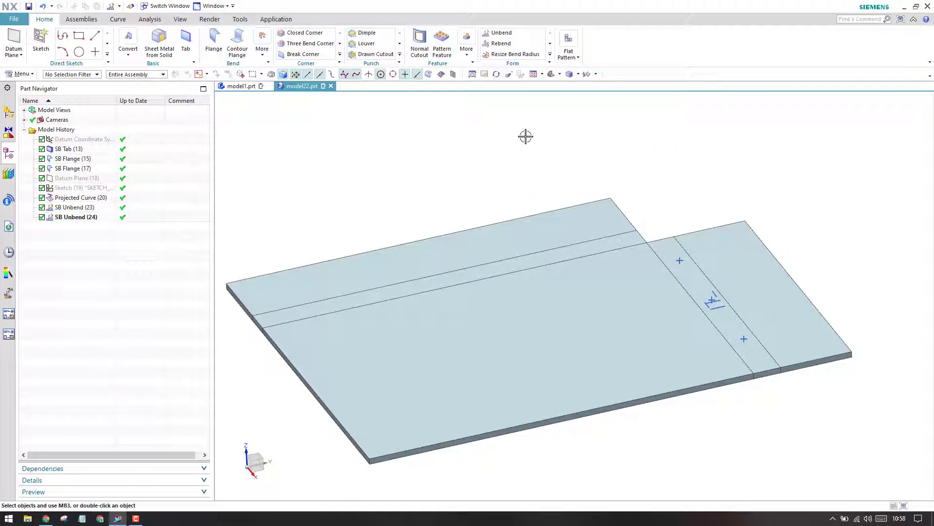
scroll(413, 317, "up", 2)
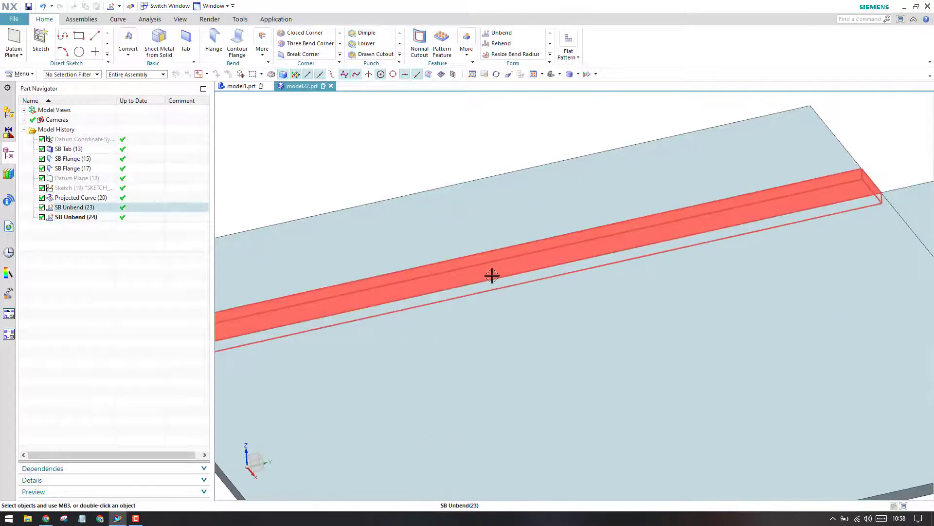
scroll(530, 279, "down", 3)
scroll(473, 214, "down", 2)
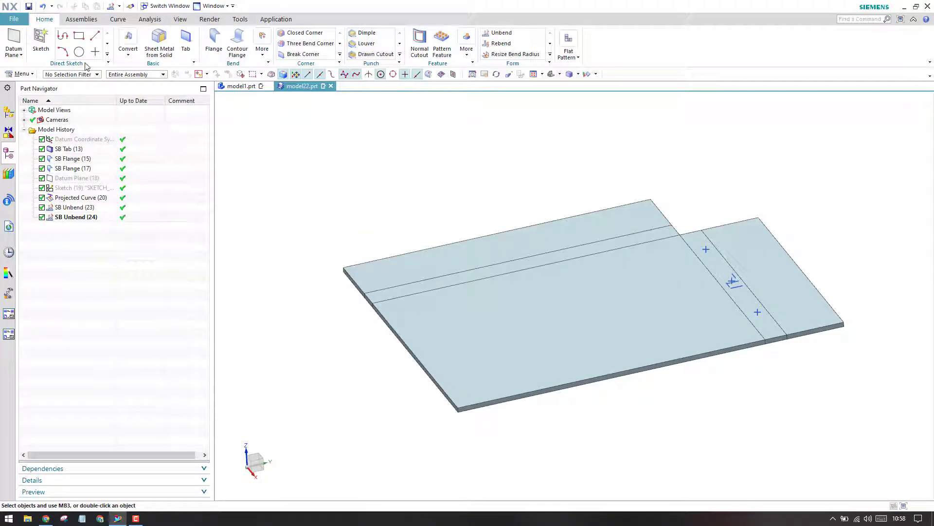
left_click(41, 41)
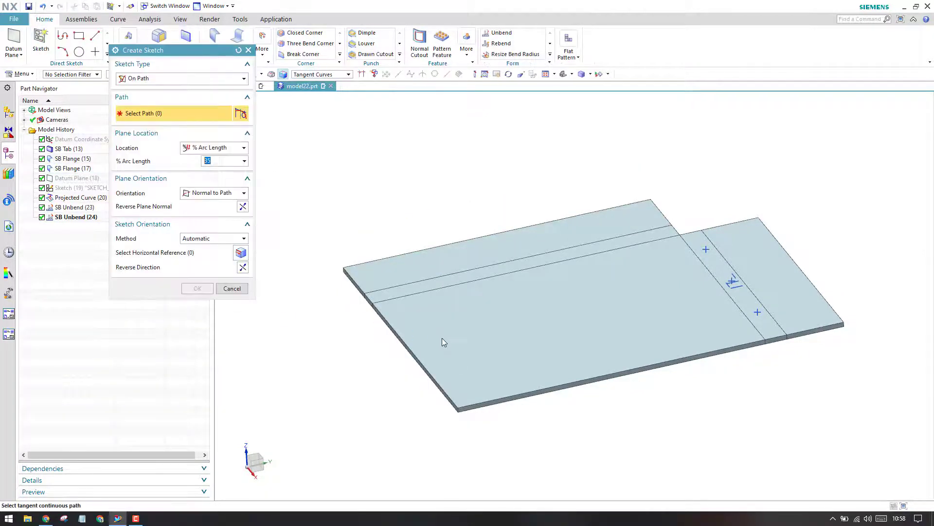
left_click(193, 79)
left_click(141, 90)
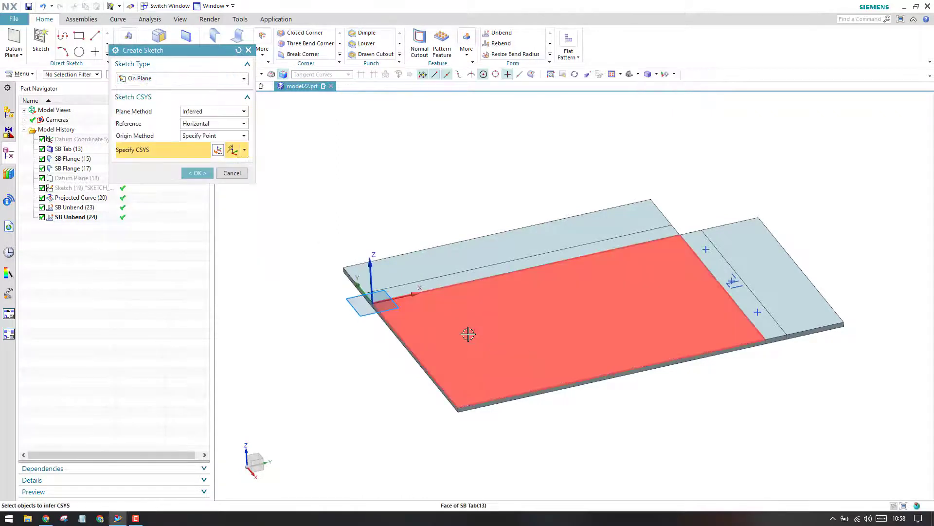
left_click(468, 334)
Draw a circle centred on the bend line and finish the sketch
left_click(197, 172)
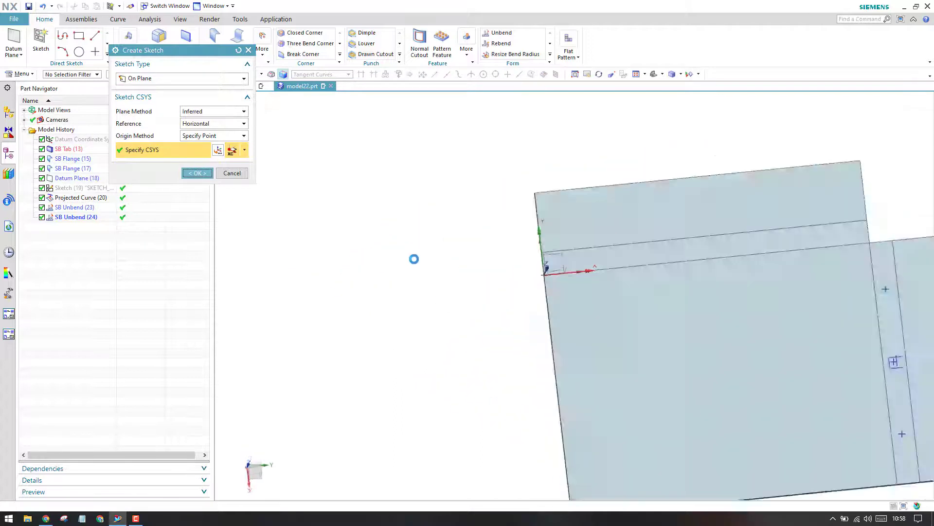
left_click(148, 35)
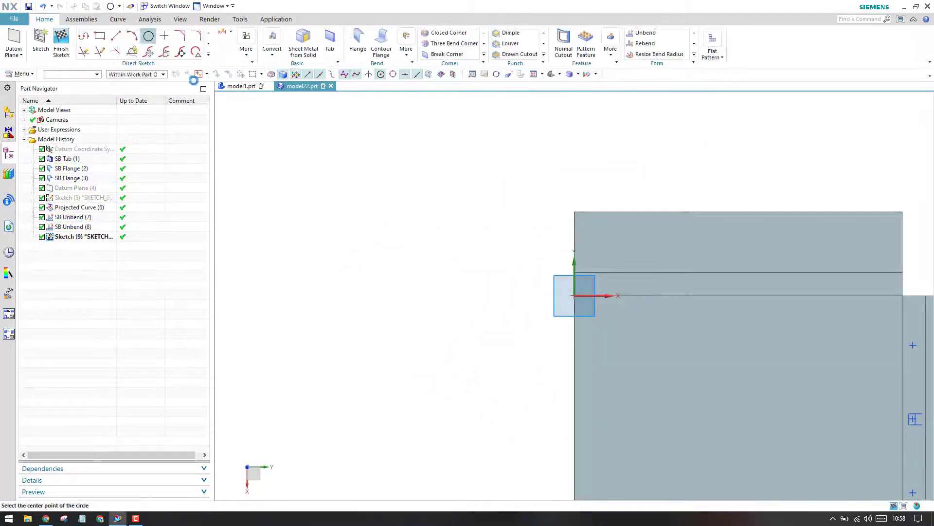
scroll(528, 300, "up", 1)
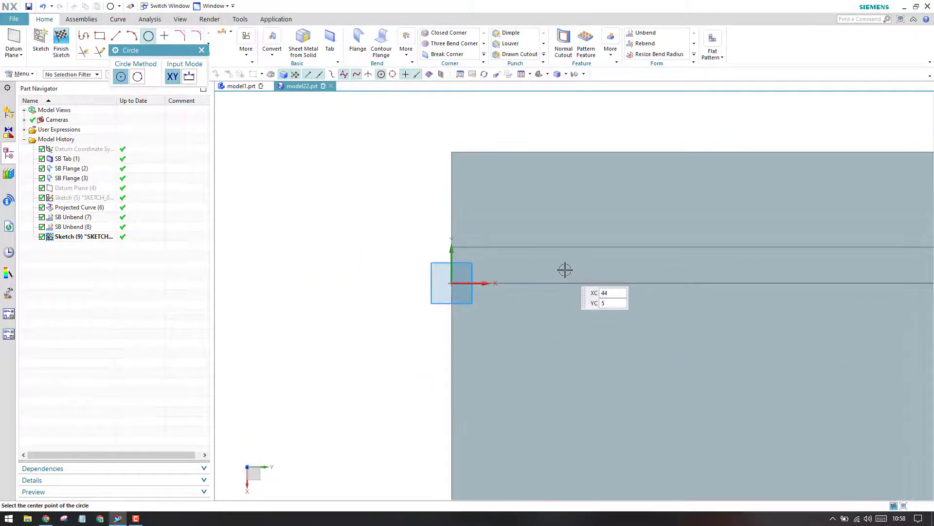
left_click(564, 269)
left_click(568, 305)
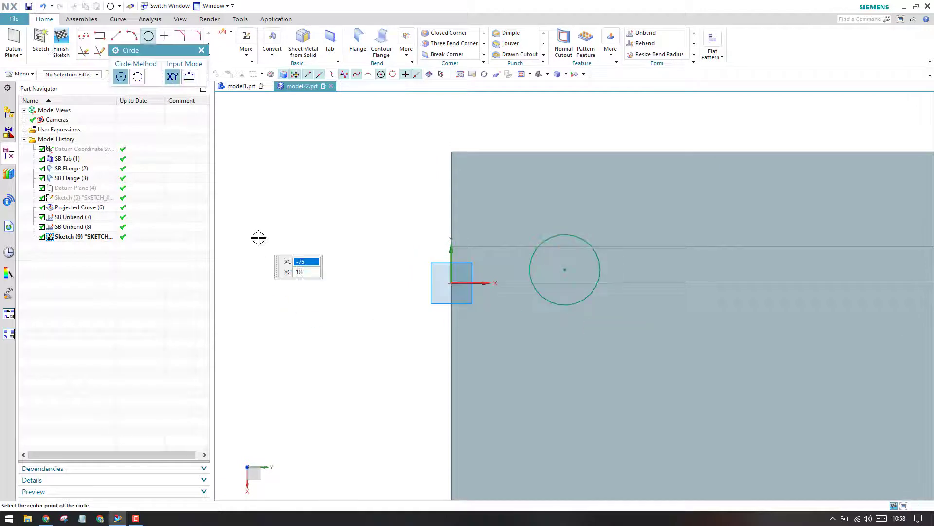
left_click(201, 50)
left_click(61, 43)
left_click(420, 41)
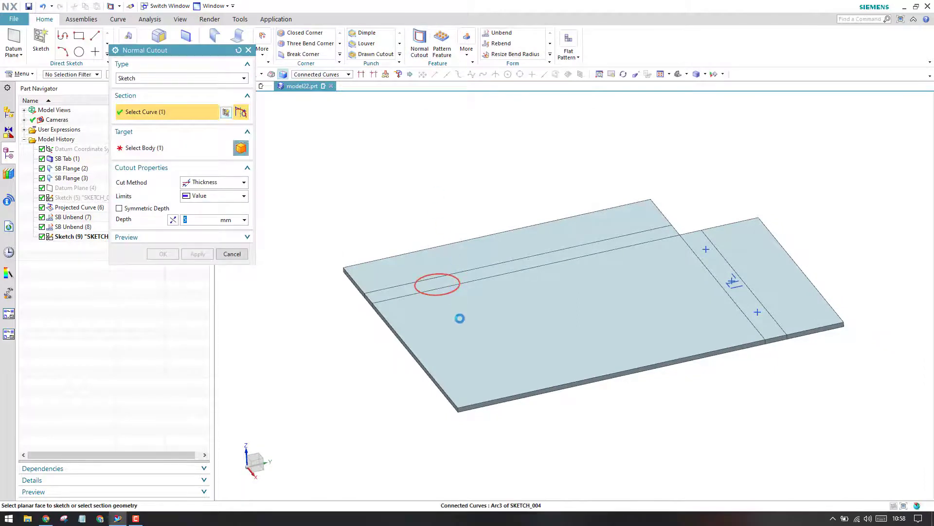
Apply the Normal Cutout through the plate and orbit to inspect the new round hole
left_click(163, 253)
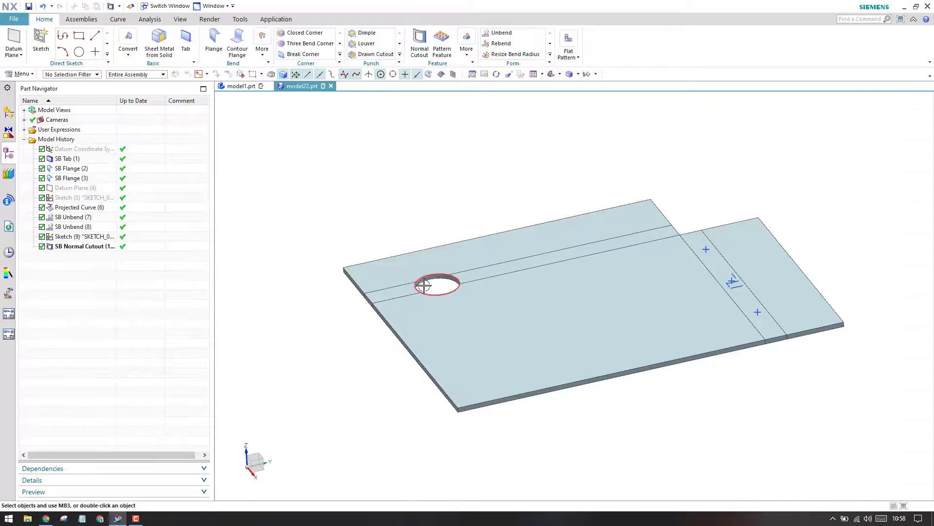
scroll(424, 286, "up", 5)
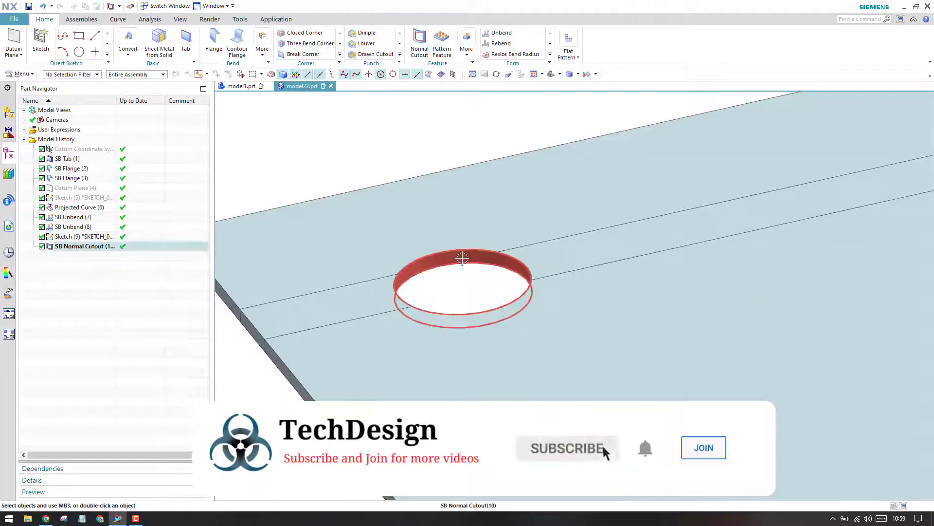
middle_click_drag(464, 272, 477, 278)
scroll(477, 278, "down", 5)
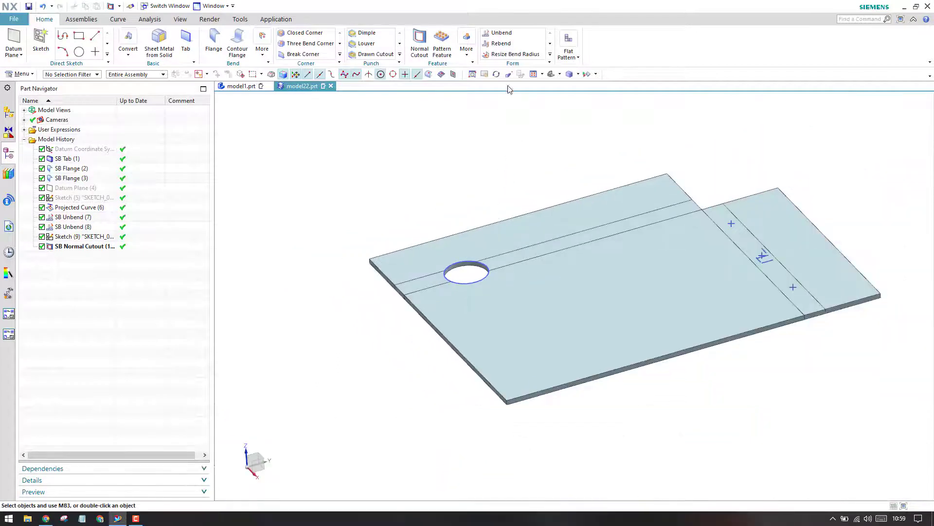
left_click(502, 43)
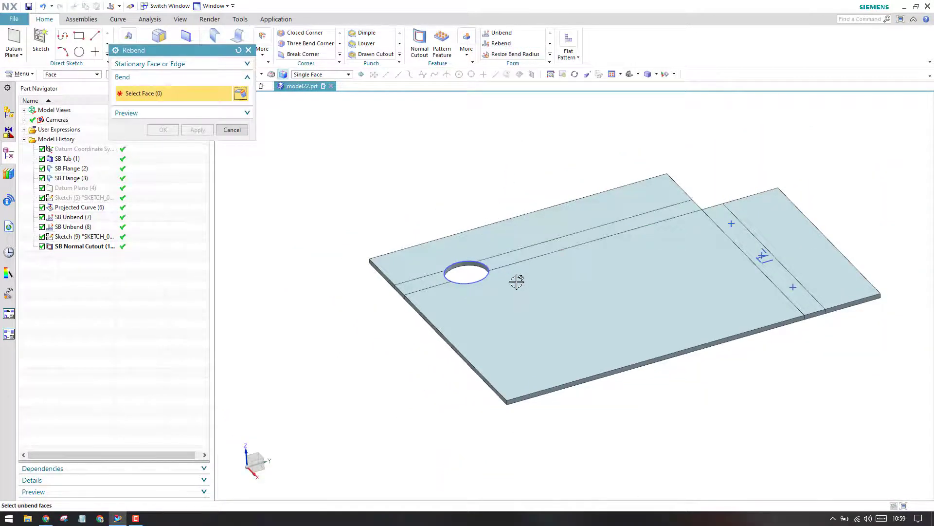
Rebend the flattened bend strip and view the hole face-on
left_click(511, 266)
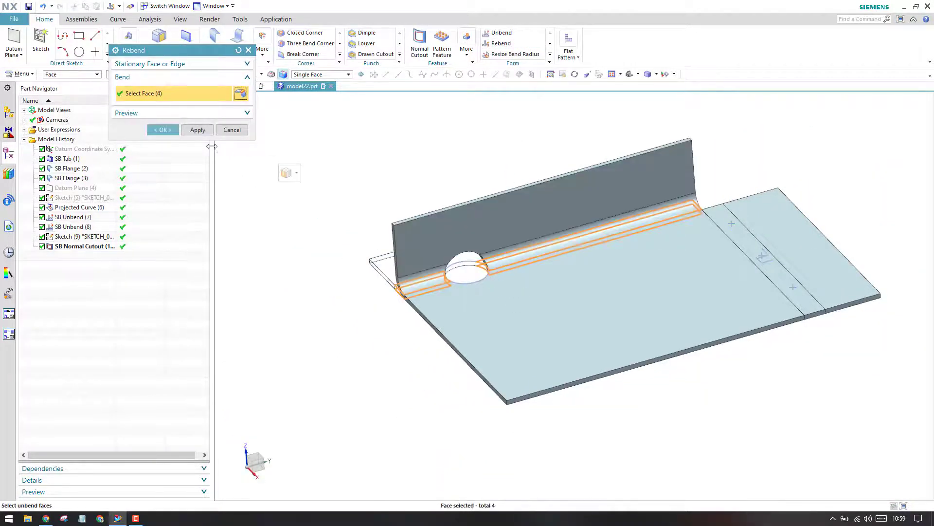
left_click(162, 130)
scroll(434, 278, "up", 5)
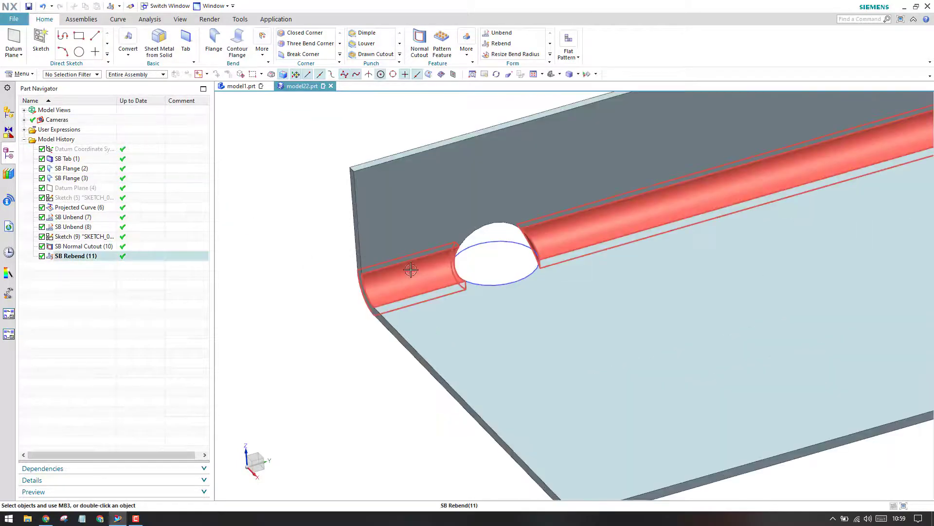
middle_click_drag(465, 215, 467, 261)
scroll(467, 261, "up", 3)
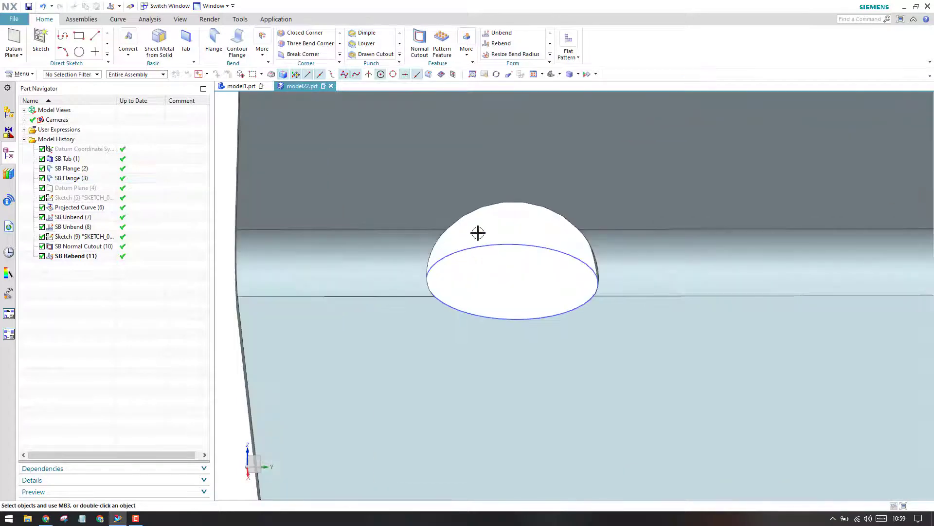
scroll(427, 243, "down", 5)
scroll(535, 253, "up", 6)
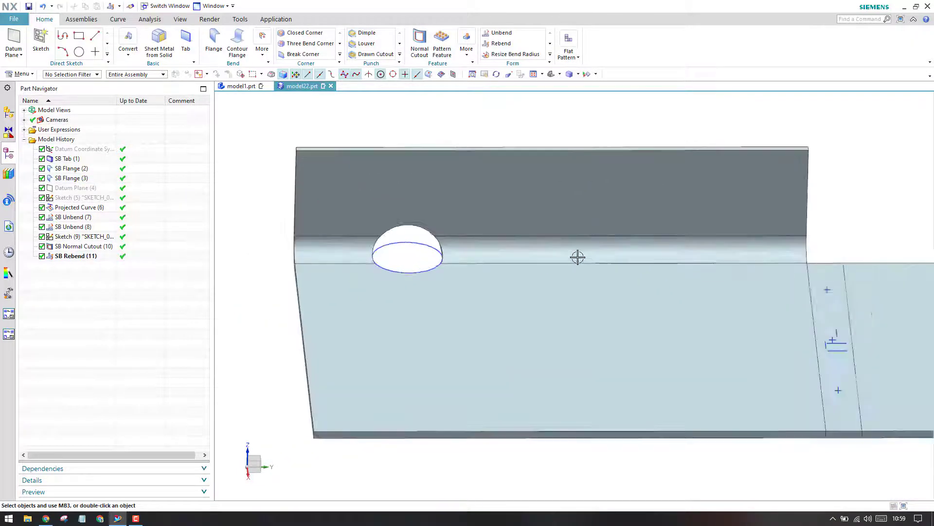
scroll(496, 256, "down", 4)
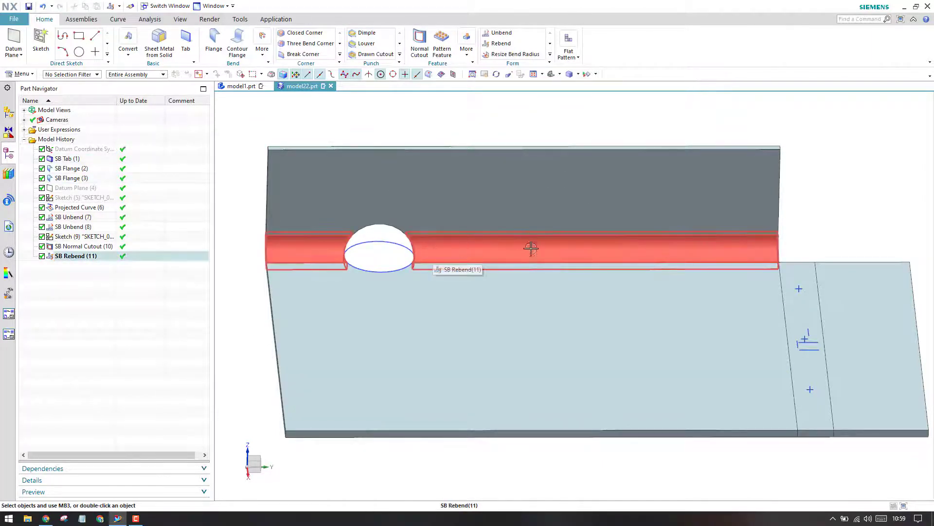
Unbend the part again with the lower plate face fixed and the bend faces selected
left_click(501, 33)
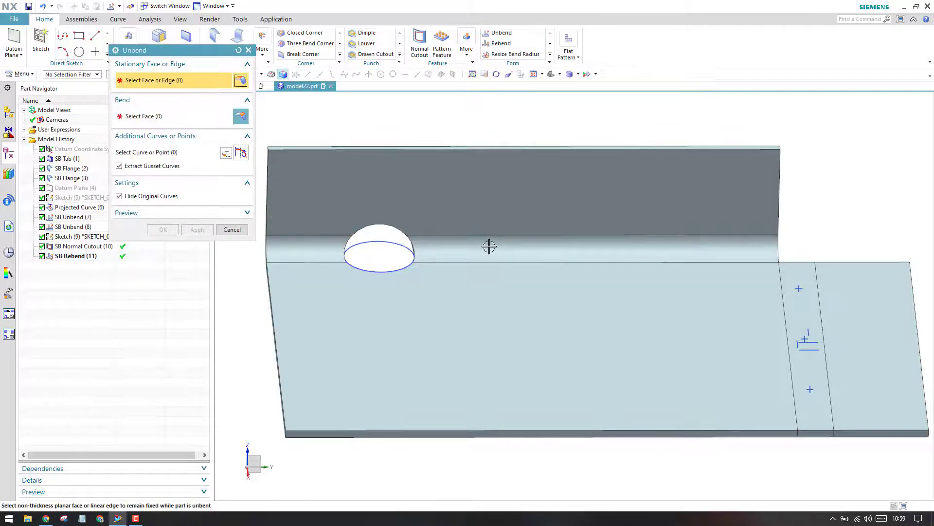
left_click(488, 270)
left_click(487, 250)
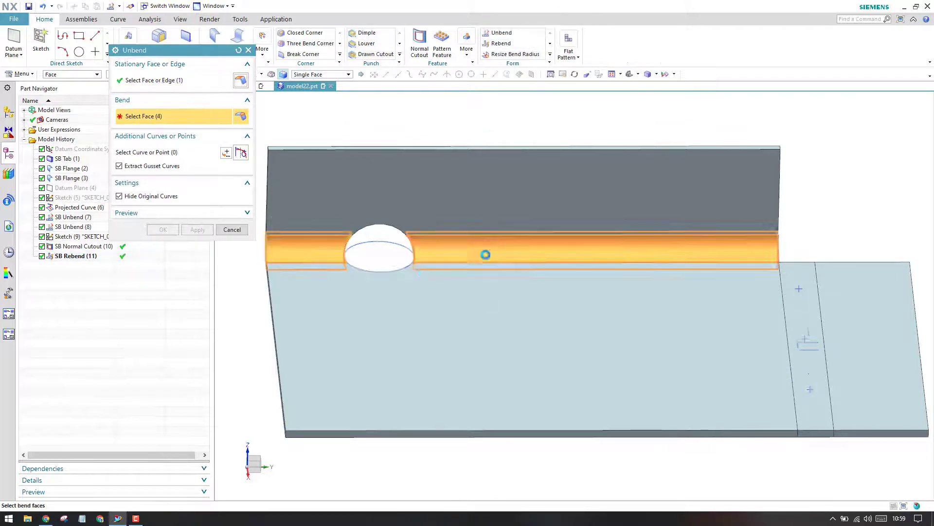
left_click(175, 229)
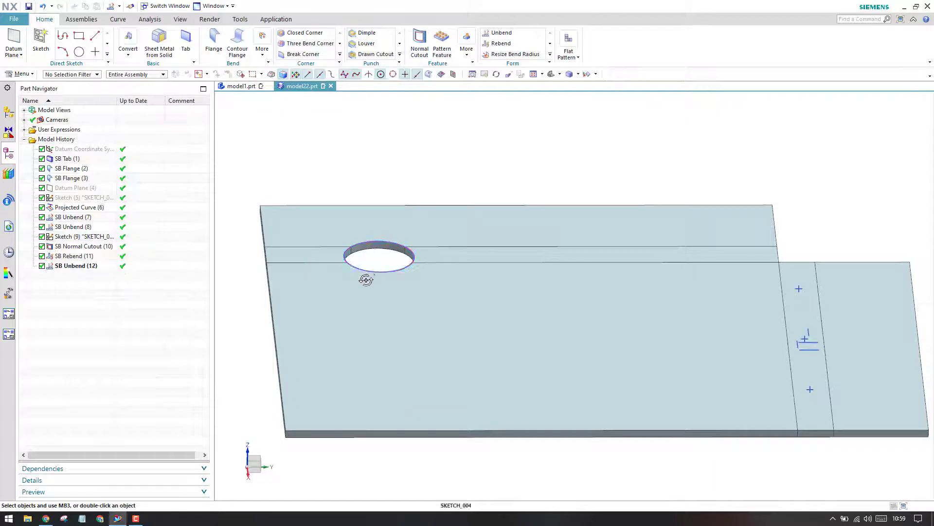
middle_click_drag(365, 278, 291, 157)
scroll(253, 273, "down", 5)
left_click(41, 41)
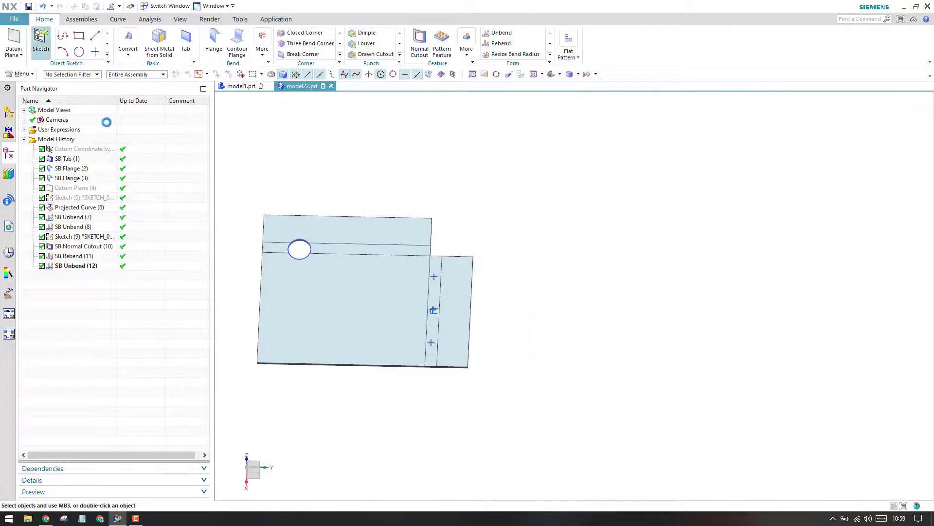
Sketch a rectangle across the bend on the large plate face
left_click(368, 327)
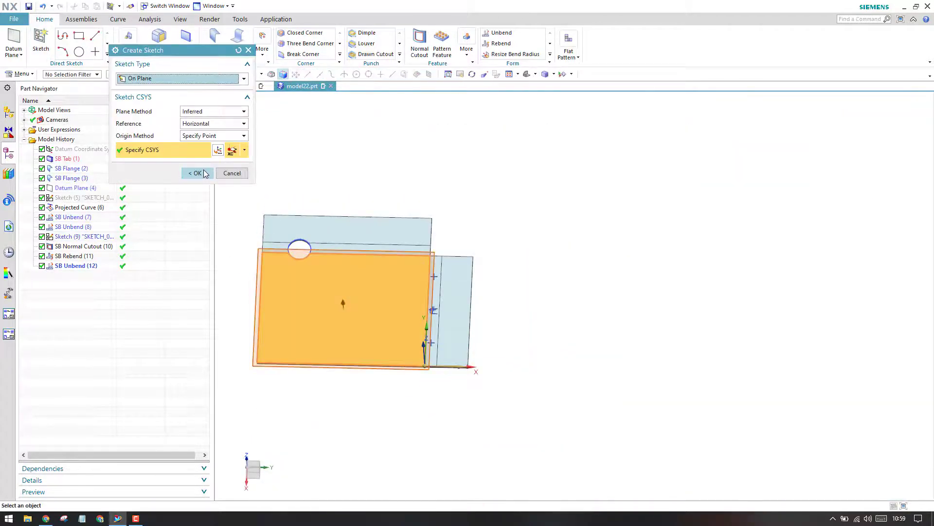
middle_click(351, 283)
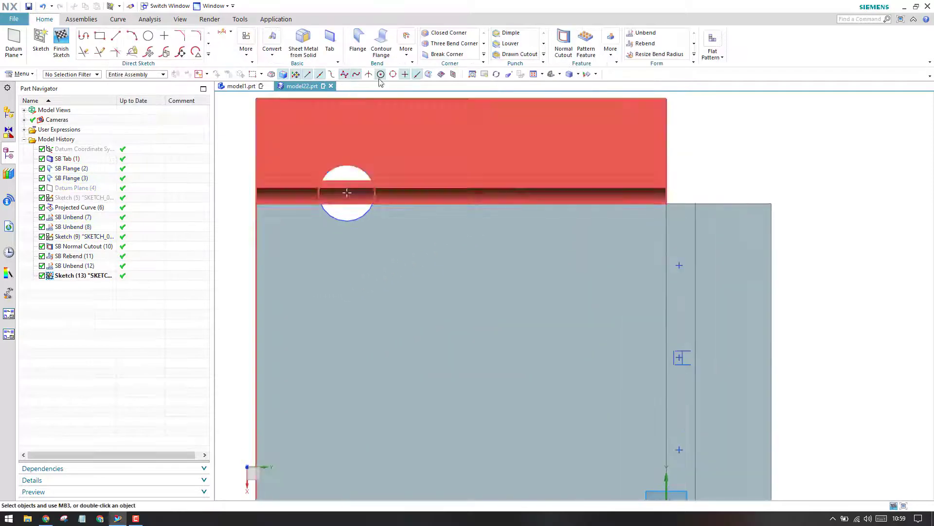
left_click(100, 35)
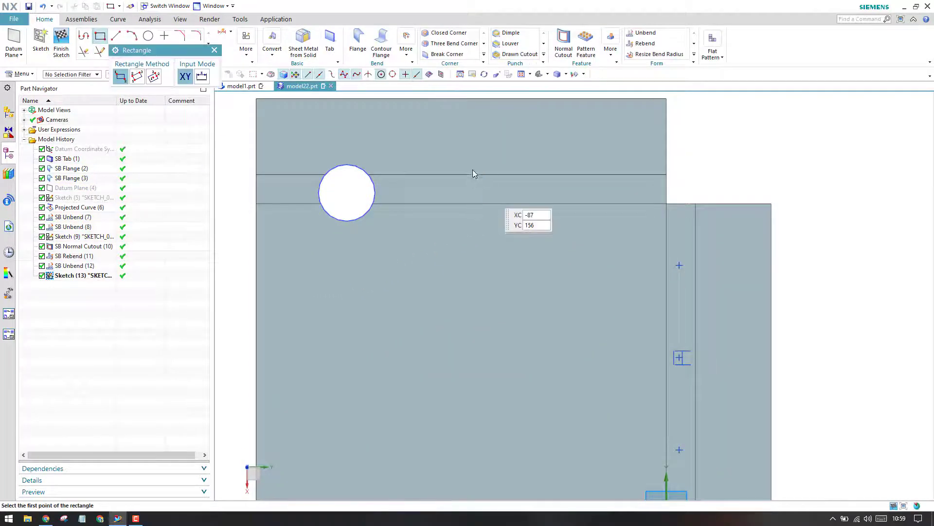
left_click(474, 152)
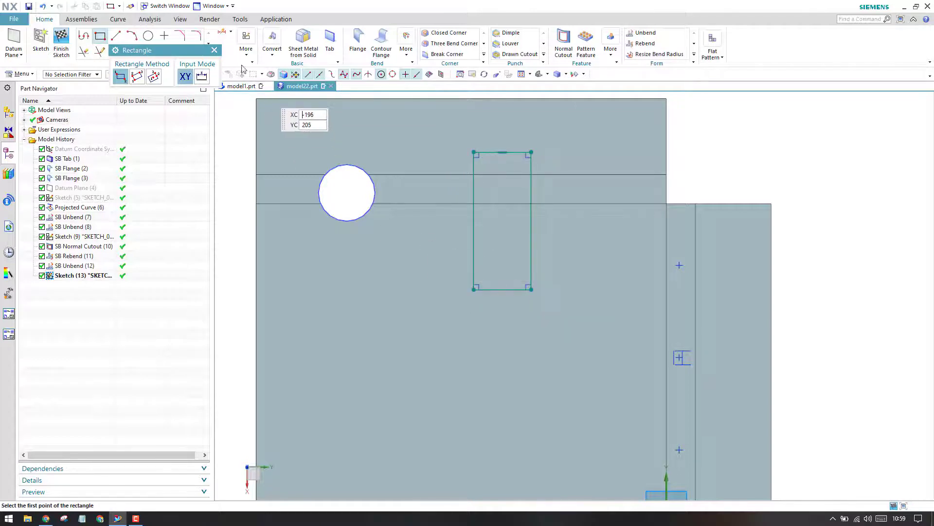
left_click(215, 50)
left_click(61, 40)
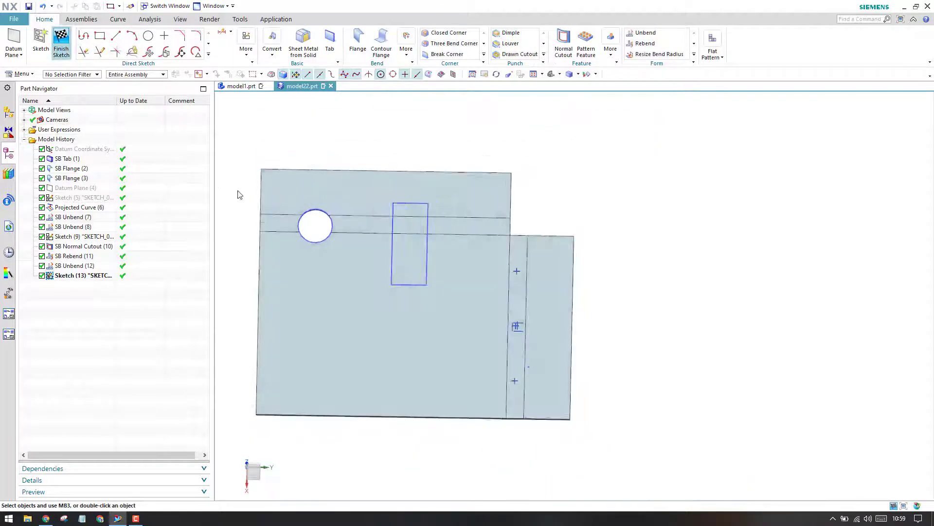
Cut the rectangle through the plate with a Normal Cutout
left_click(420, 43)
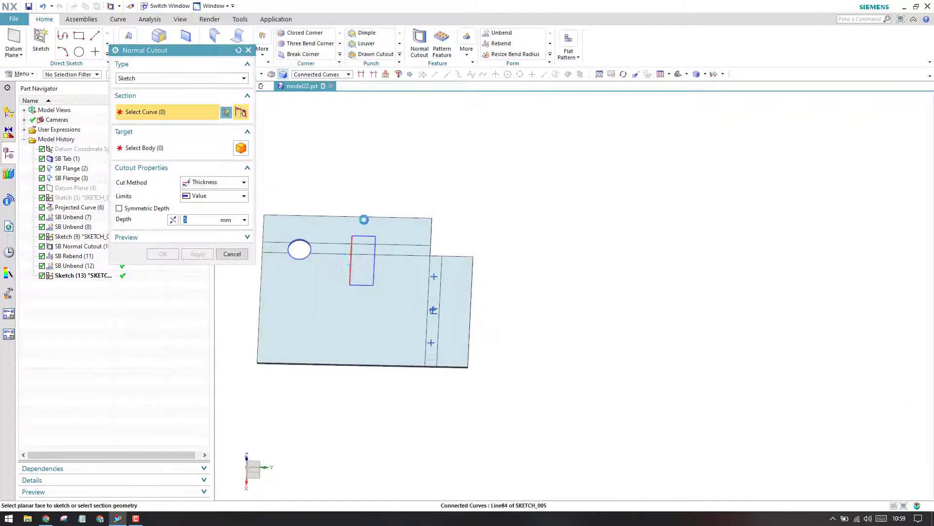
left_click(361, 266)
scroll(337, 264, "up", 4)
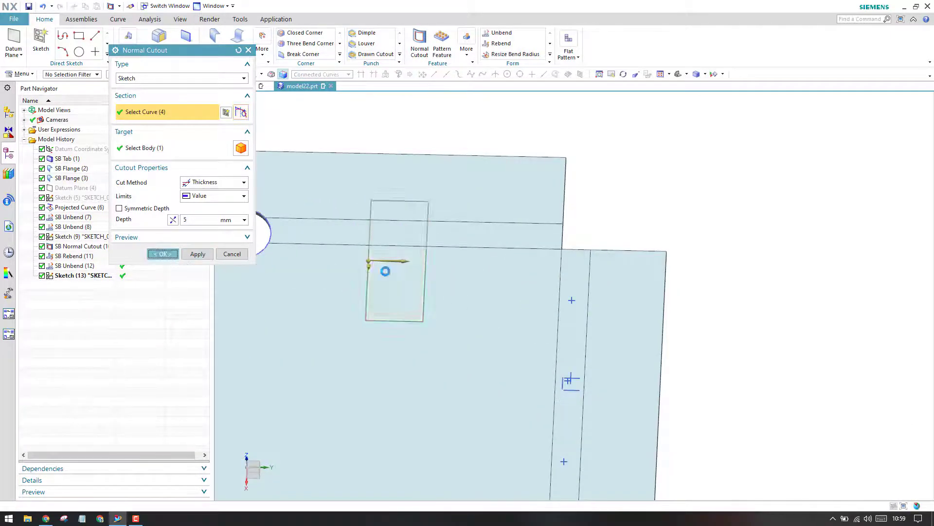
middle_click(385, 271)
scroll(482, 278, "down", 4)
middle_click_drag(482, 278, 560, 238)
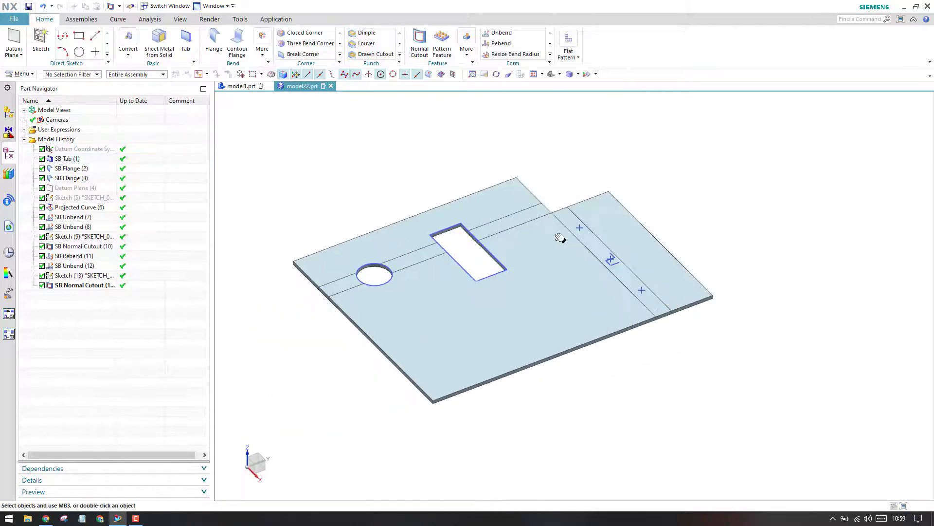
Rebend the flattened bend faces to fold the flange upright
left_click(503, 43)
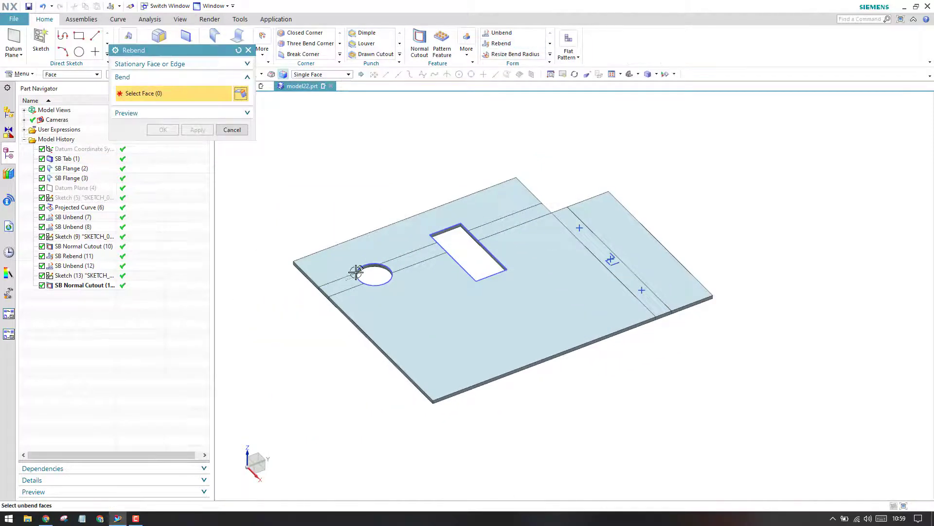
left_click(395, 263)
left_click(163, 129)
scroll(371, 267, "up", 3)
Orbit and zoom to inspect the round hole and slot wrapping around the bend
middle_click_drag(371, 267, 442, 241)
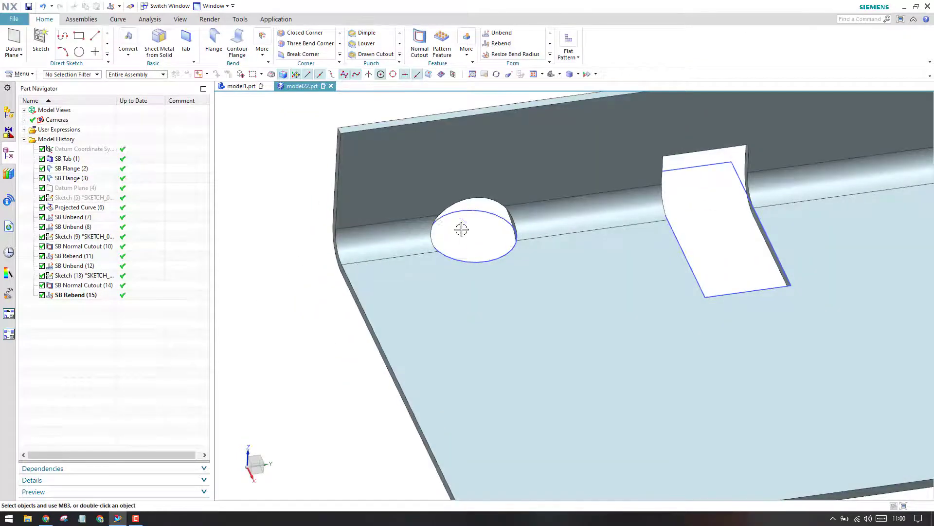
scroll(461, 229, "down", 3)
scroll(441, 236, "up", 2)
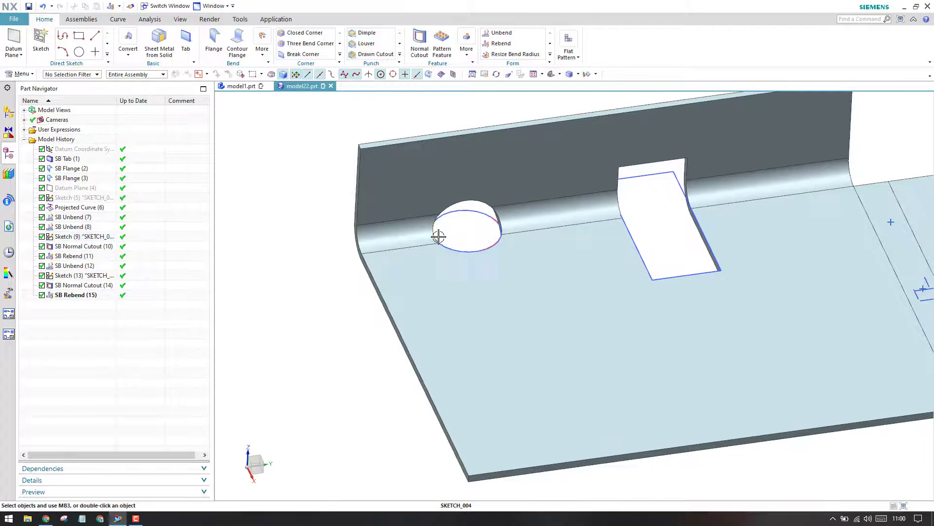
scroll(438, 236, "down", 2)
middle_click_drag(444, 225, 448, 236)
scroll(403, 238, "down", 1)
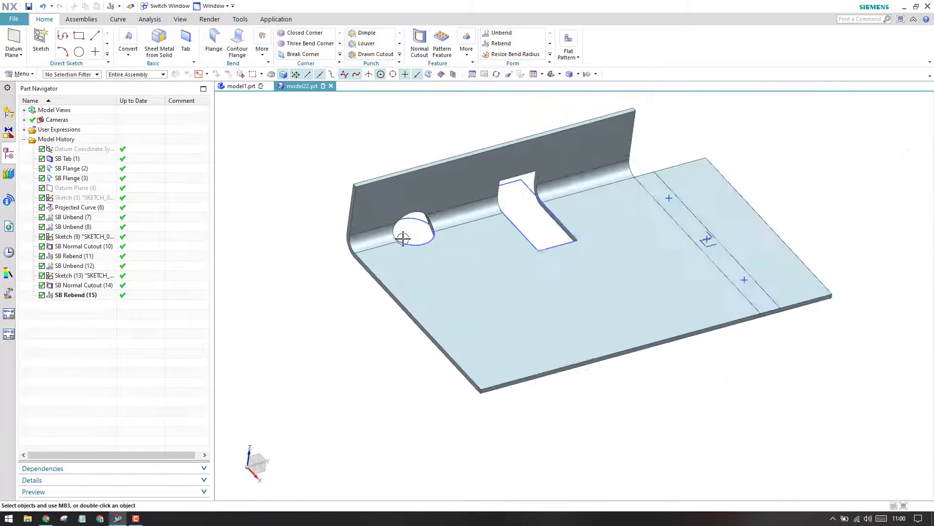
scroll(445, 231, "up", 2)
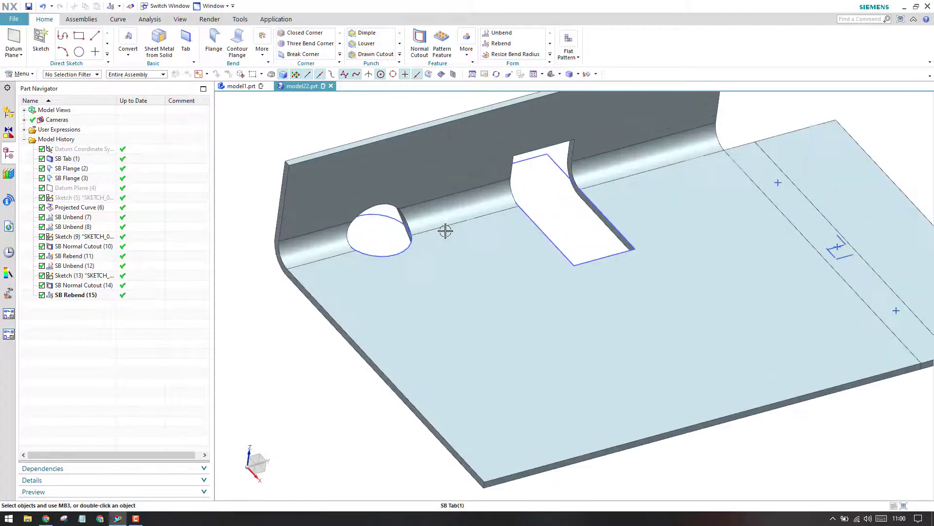
scroll(403, 249, "down", 2)
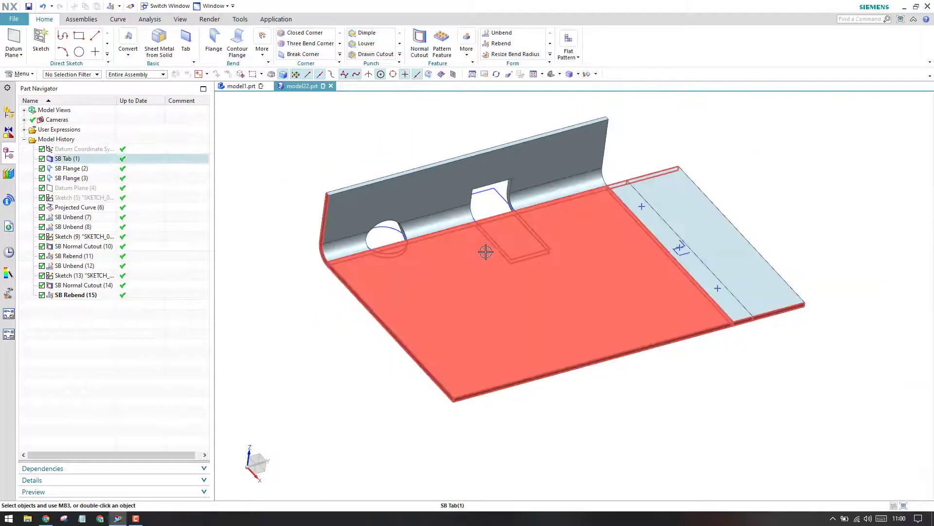